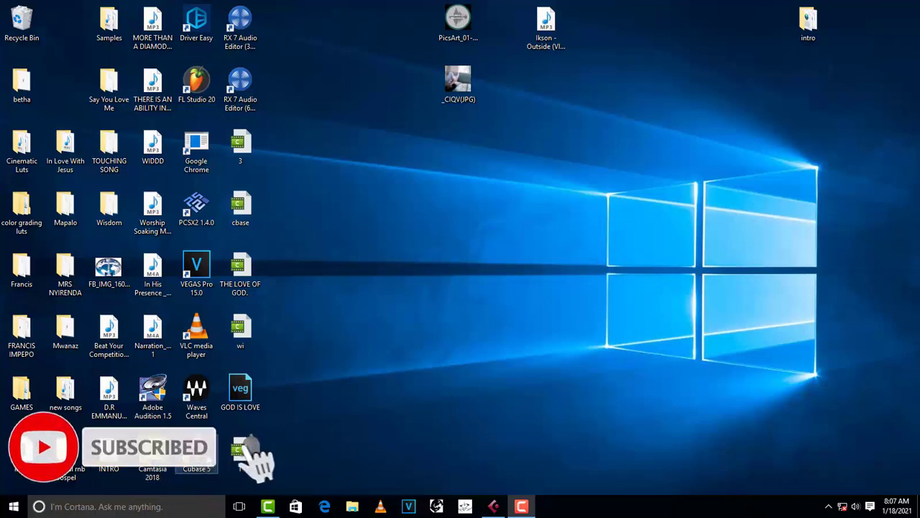
Bring the 'Out of the eater comes something sweeter-01' project window back onto the screen.
left_click(494, 506)
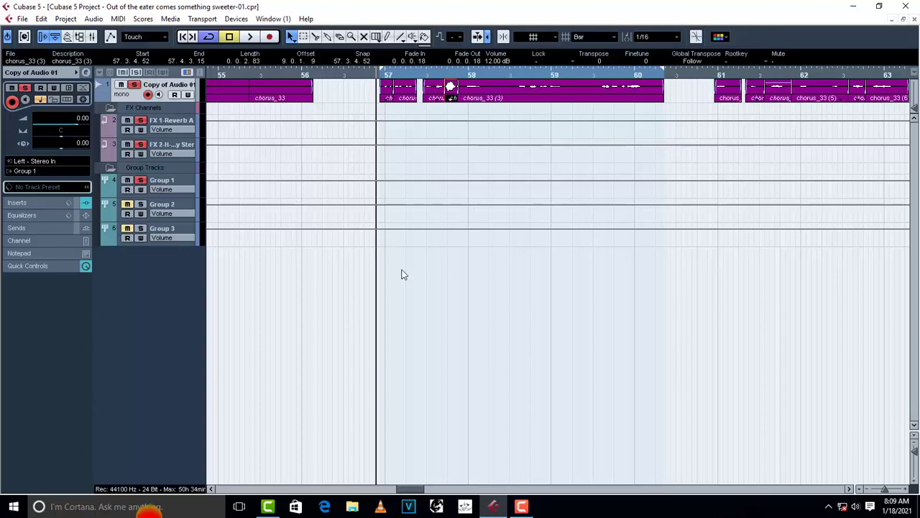
Load RCompressor Stereo (Dynamics > More Plug-ins) into insert 4 of Copy of Audio 01, discarding changes.
left_click(87, 74)
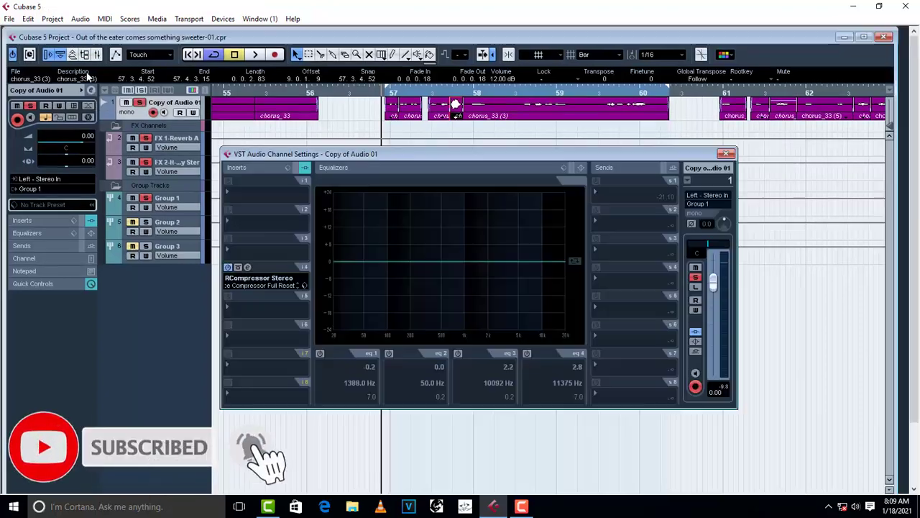
left_click(254, 282)
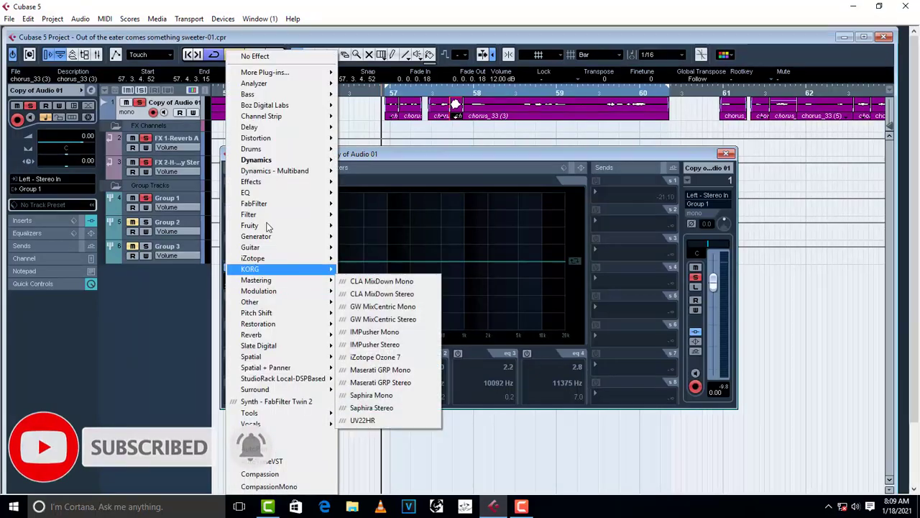
mouse_move(266, 164)
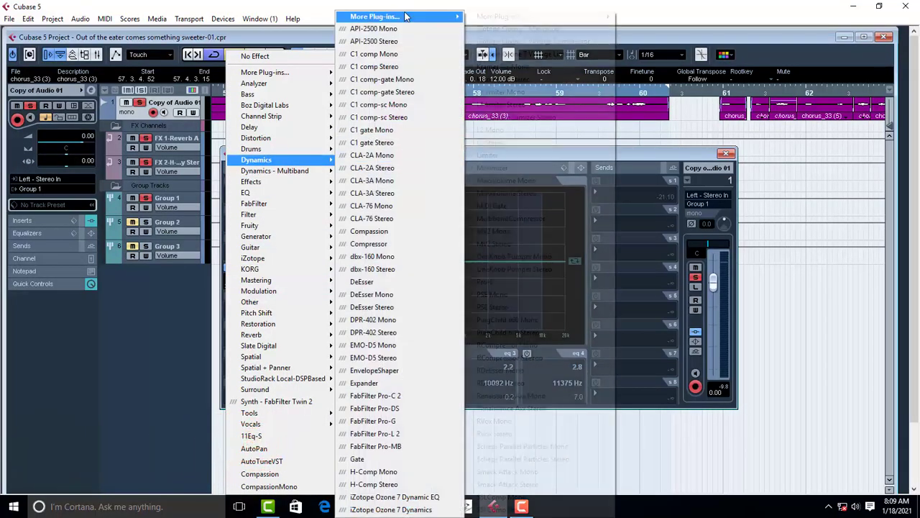
mouse_move(447, 20)
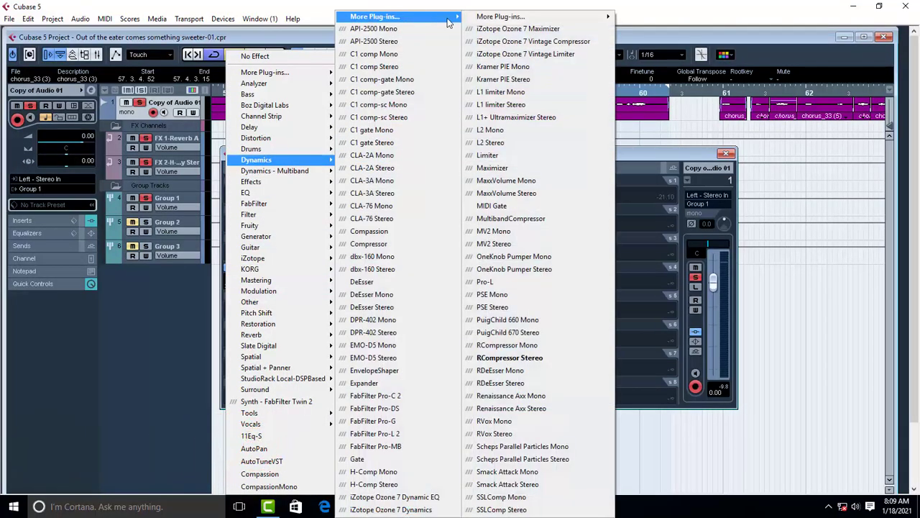
left_click(544, 355)
left_click(439, 302)
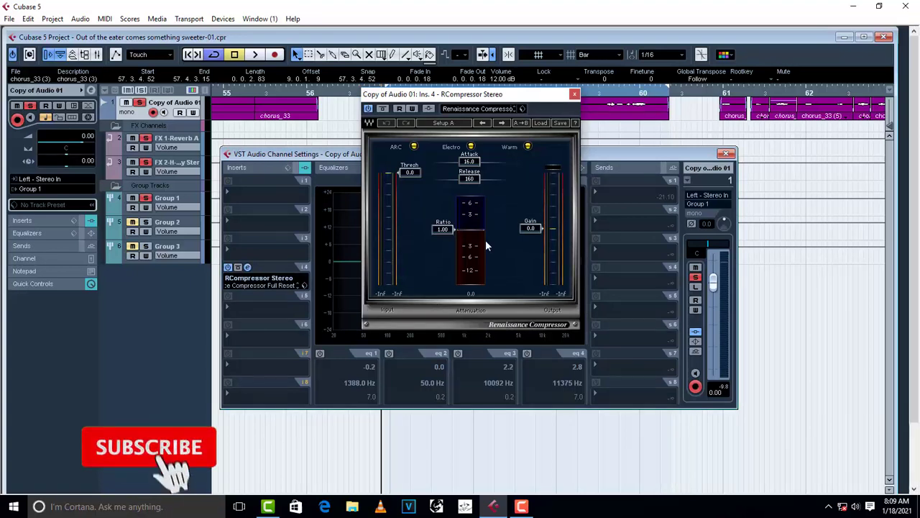
Close the compressor editor, switch off insert 4, and play the uncompressed vocal.
left_click(575, 94)
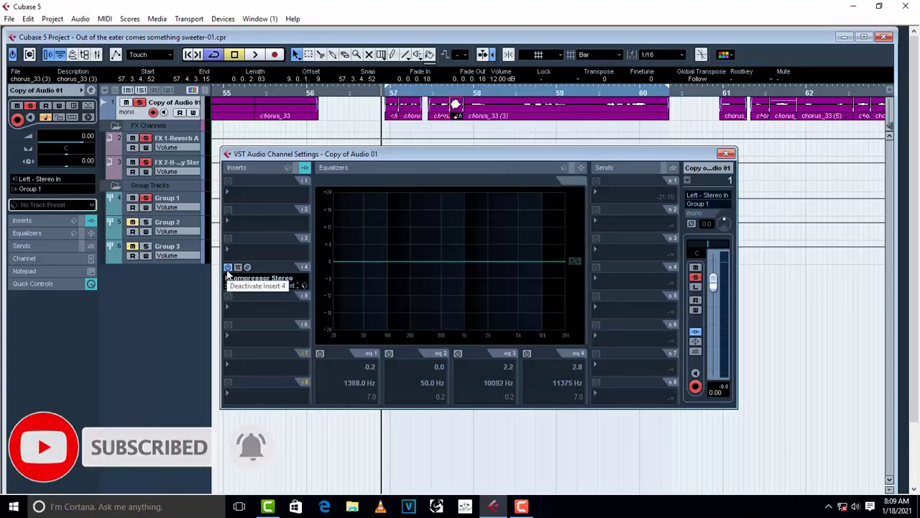
left_click(228, 268)
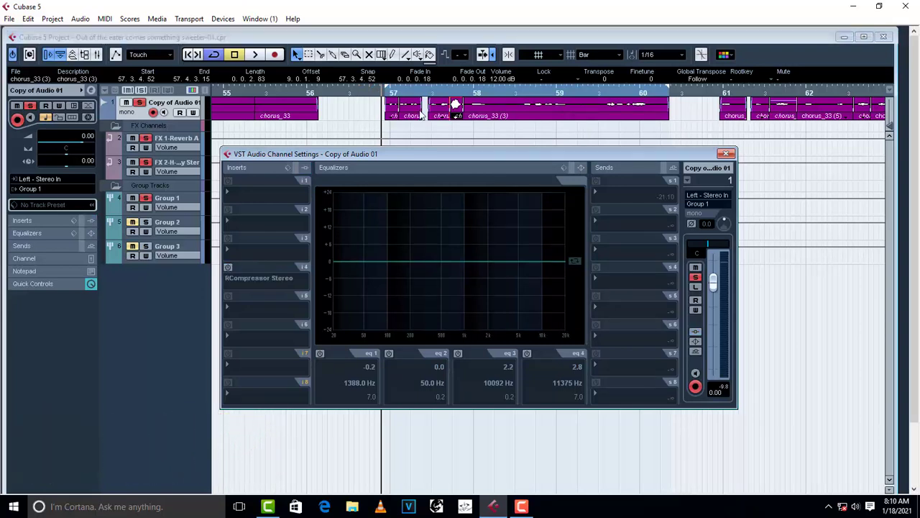
key("space")
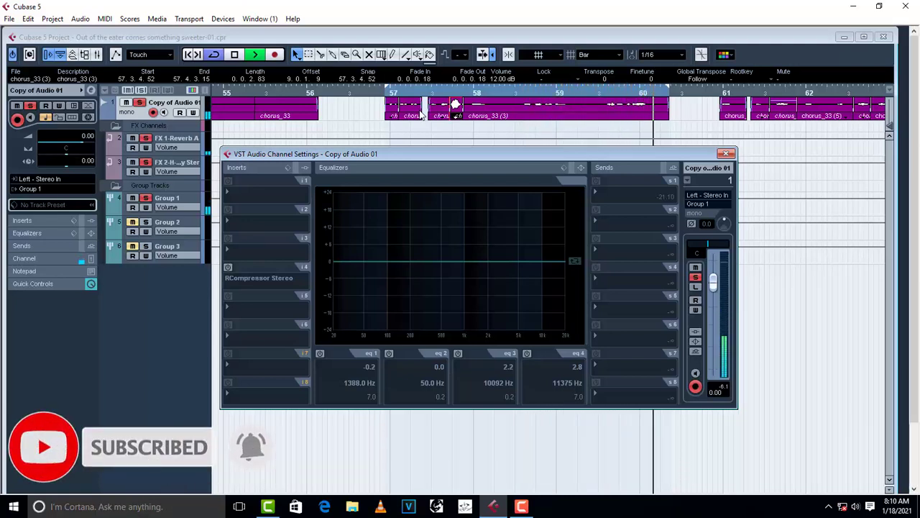
key("space")
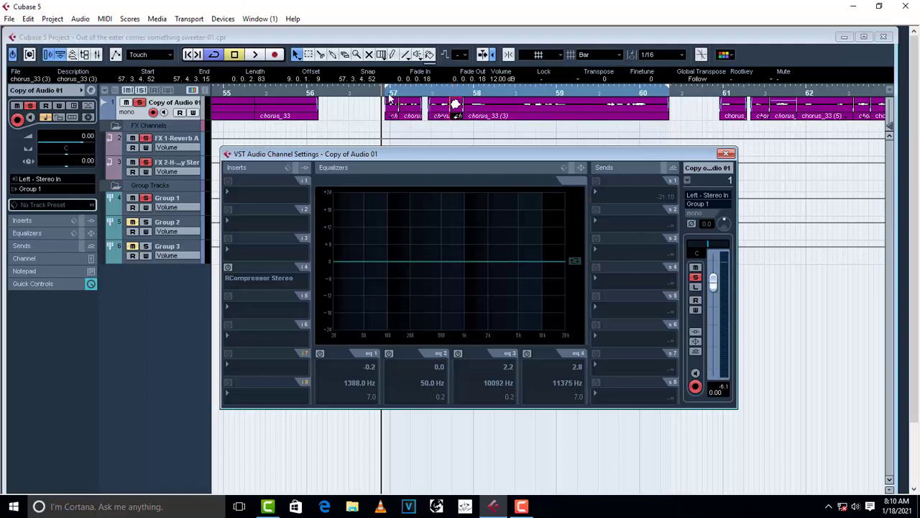
Replay the uncompressed vocal from bar 57 in the project, then bring up insert 4's plug-in list.
left_click(389, 99)
key("space")
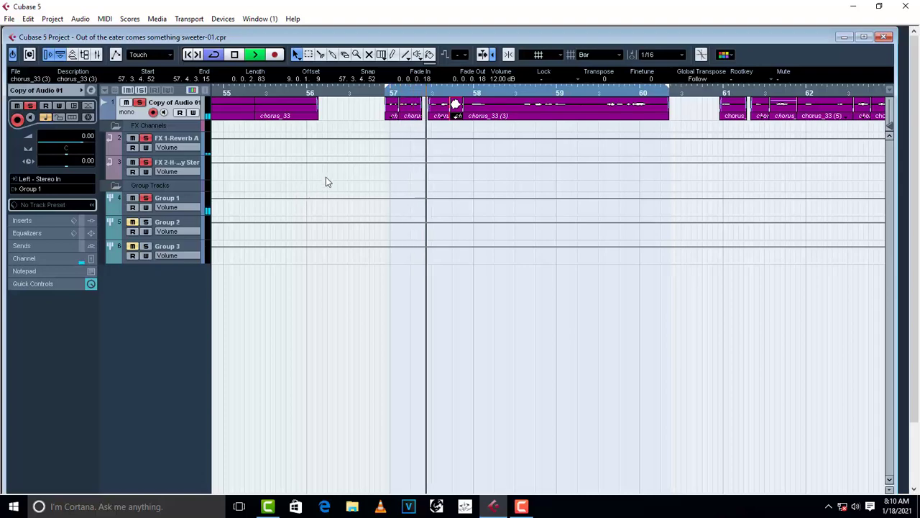
key("space")
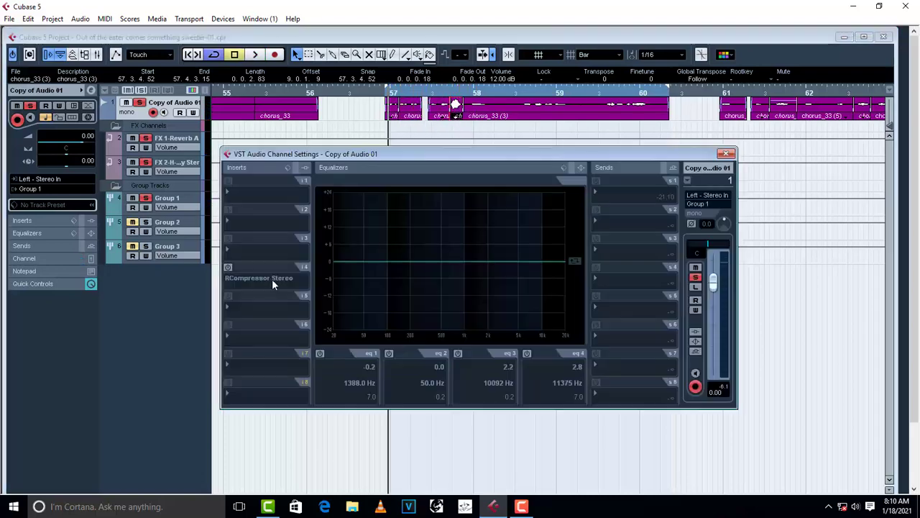
left_click(256, 276)
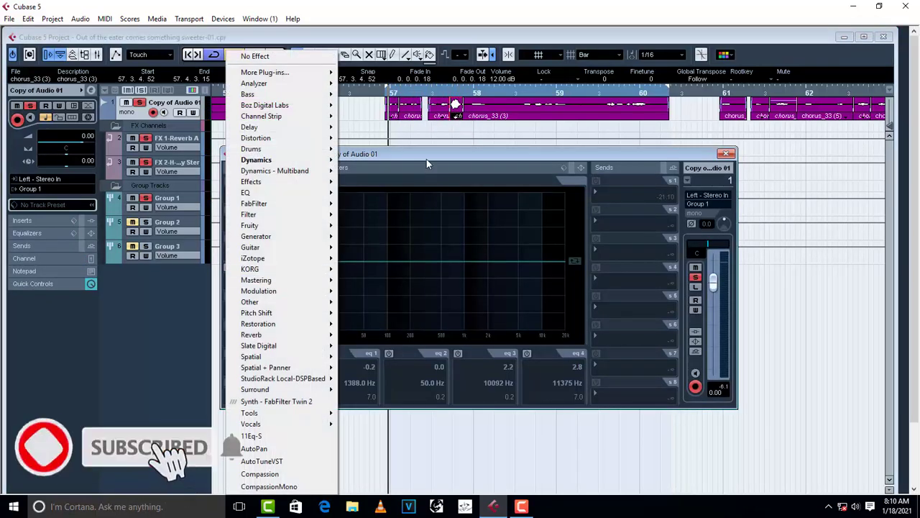
Re-enable the RCompressor insert, open its editor alone and centre it on screen.
key("Escape")
left_click(228, 267)
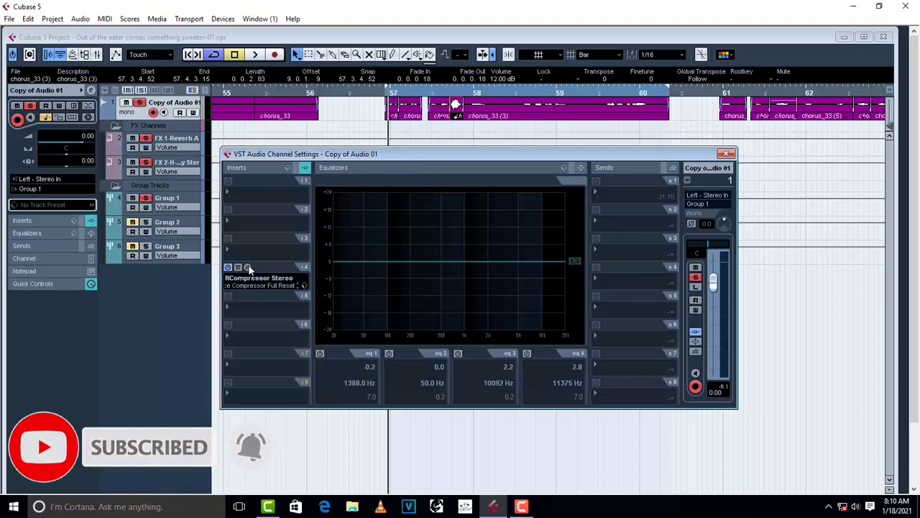
left_click(248, 268)
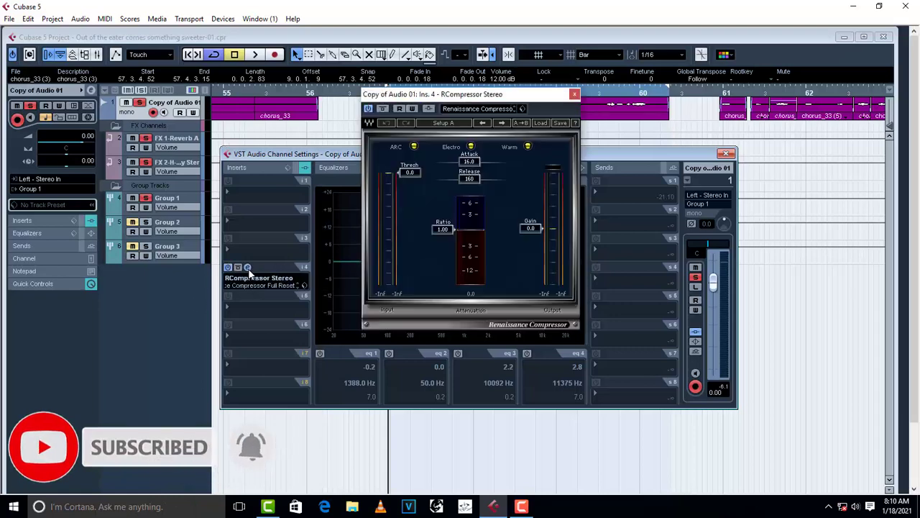
left_click(726, 154)
left_click_drag(542, 101, 501, 172)
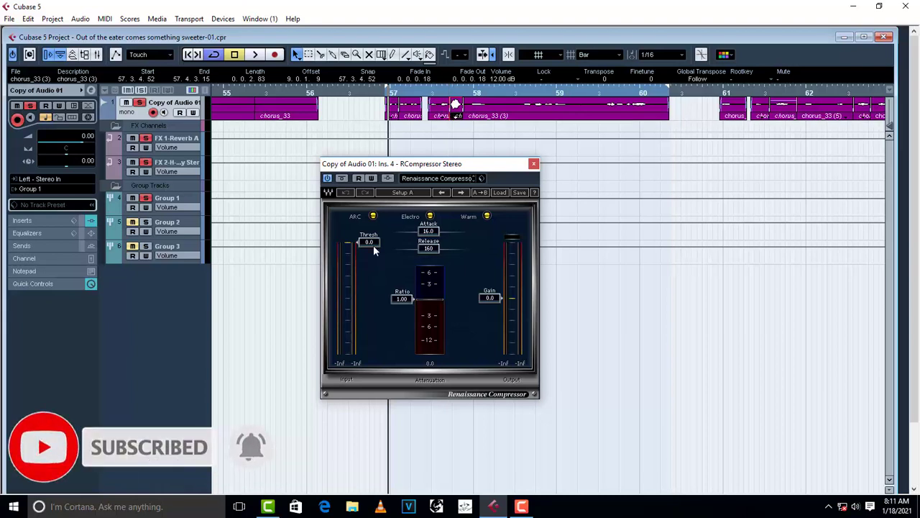
Audition the compressed vocal, then raise the Ratio up from 1.00.
key("space")
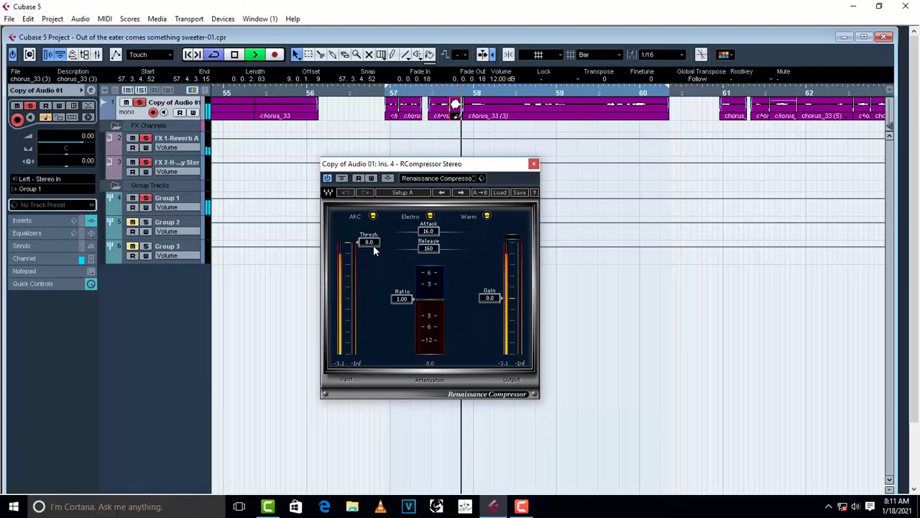
key("space")
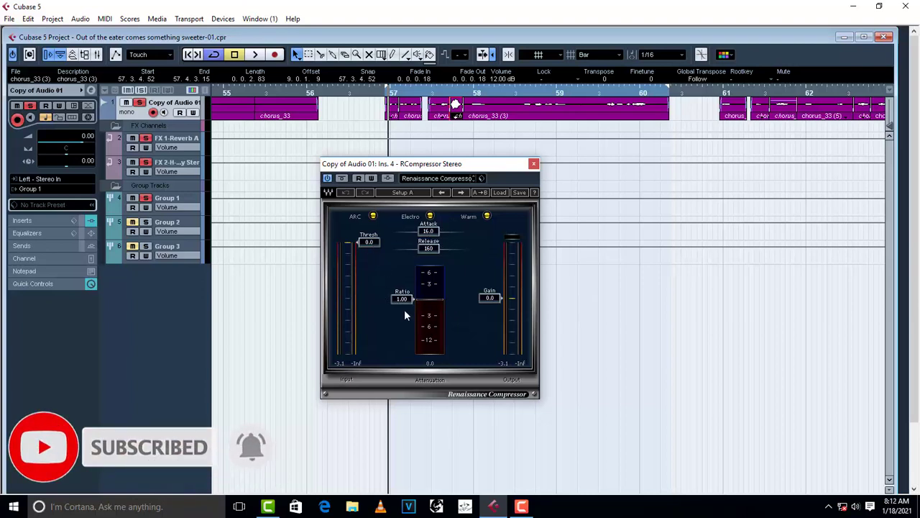
left_click_drag(404, 300, 402, 315)
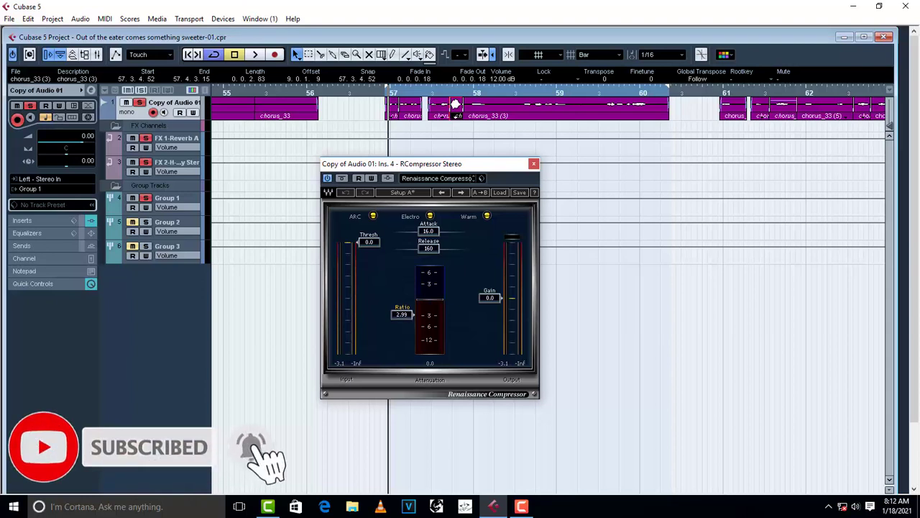
left_click_drag(402, 315, 407, 378)
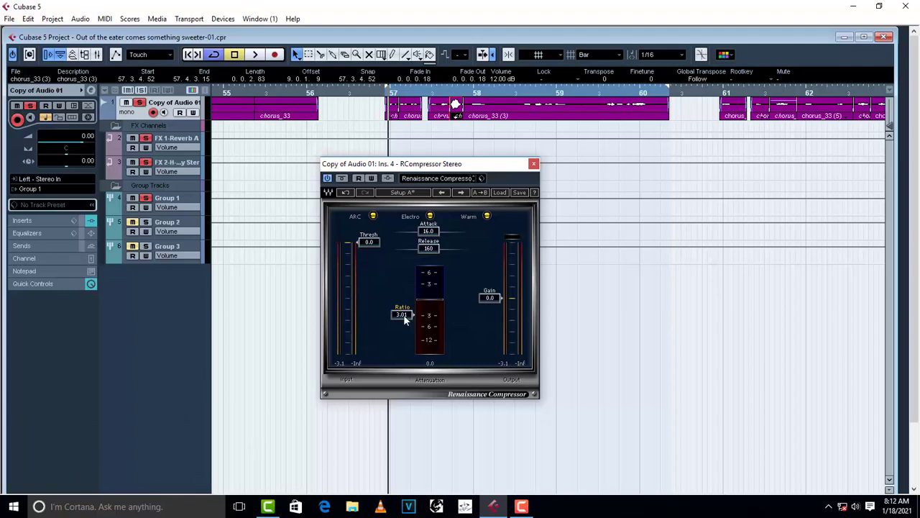
key("space")
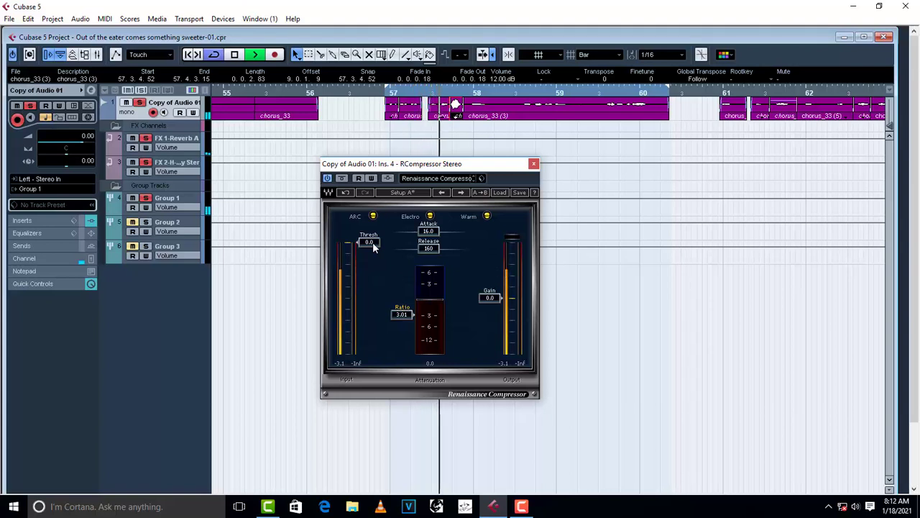
key("space")
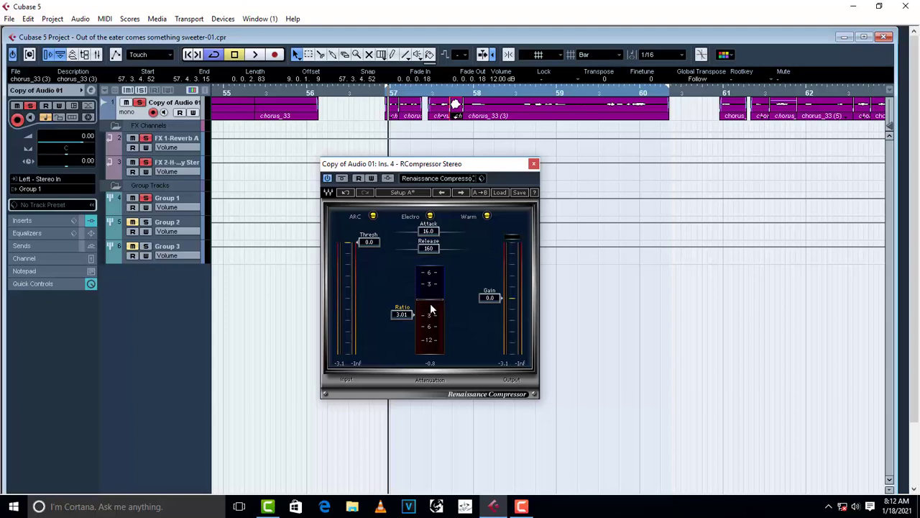
key("space")
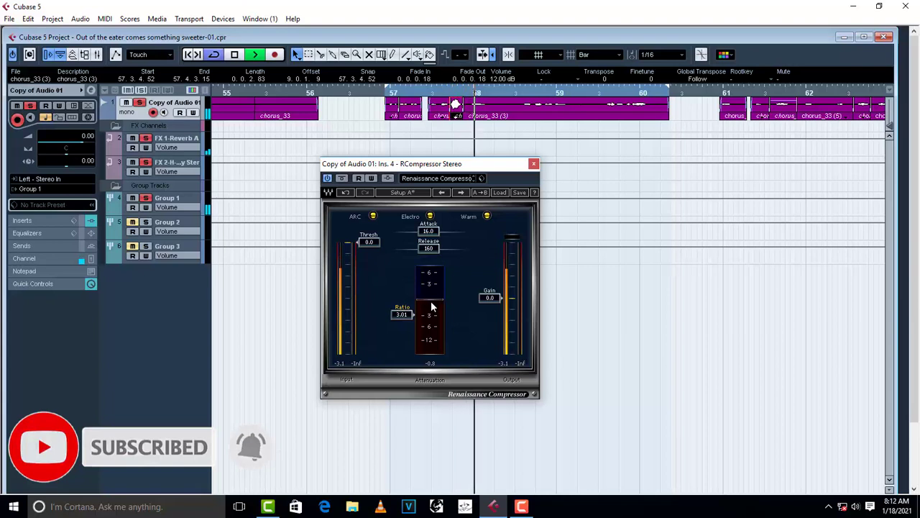
key("space")
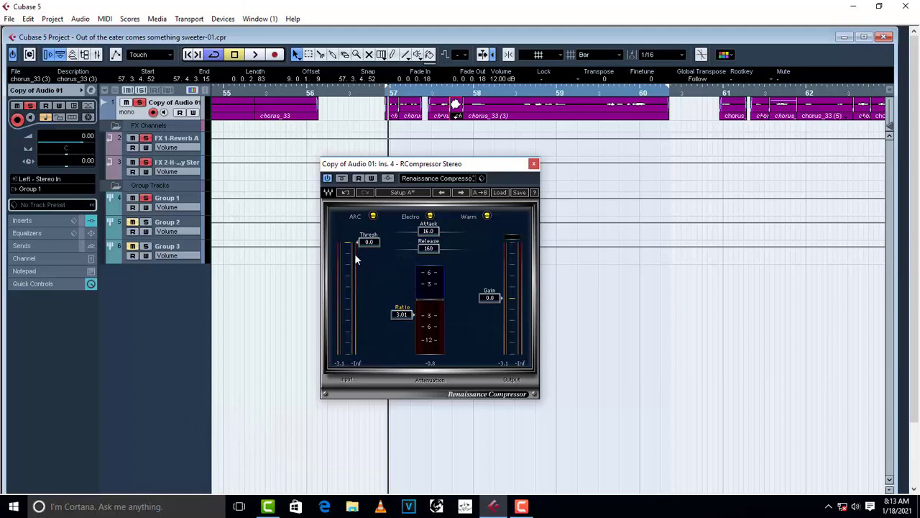
key("space")
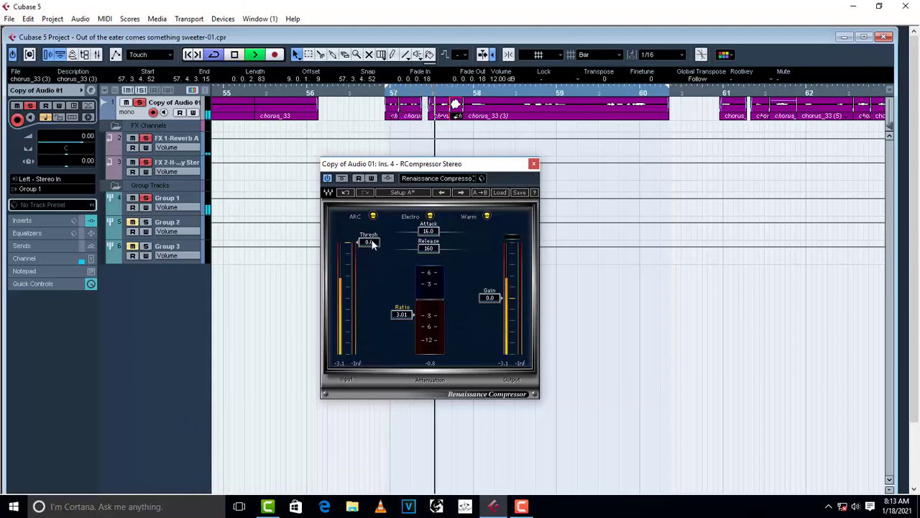
key("space")
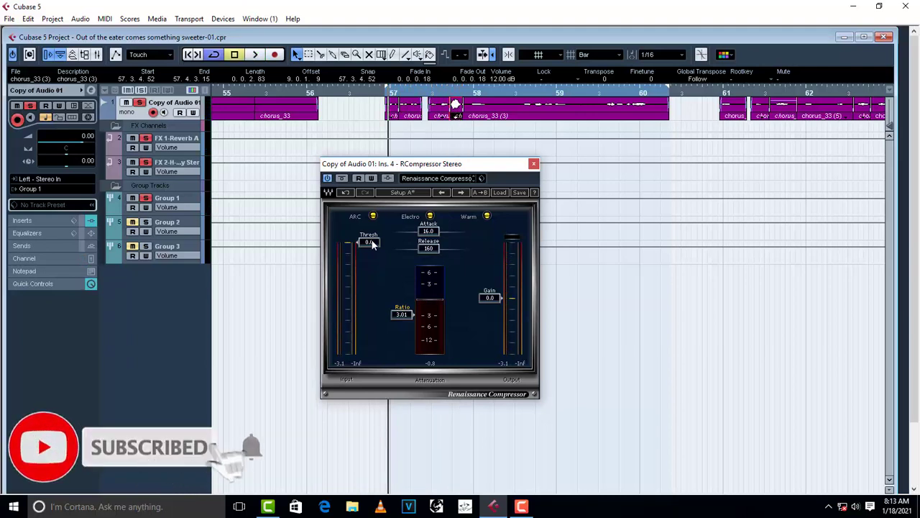
left_click_drag(371, 243, 370, 278)
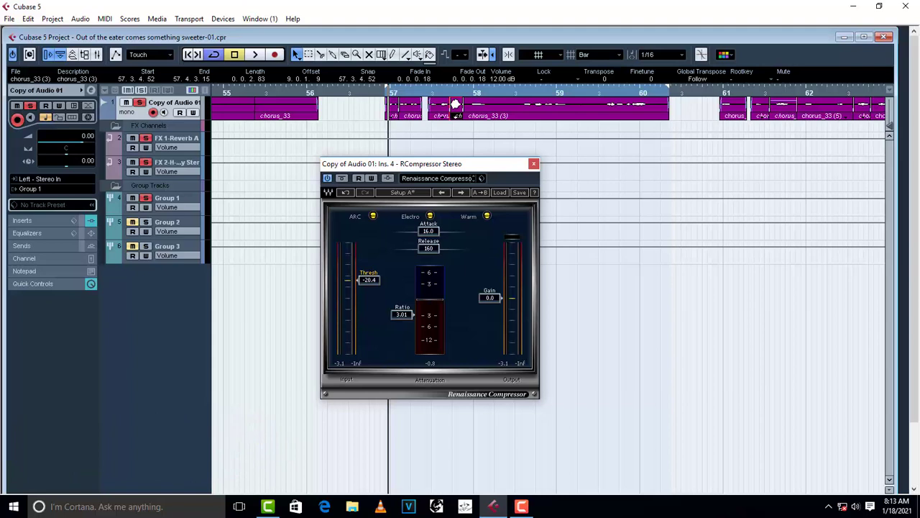
Audition the vocal with Threshold at -20.5 dB, then lengthen Release toward 5000.
key("space")
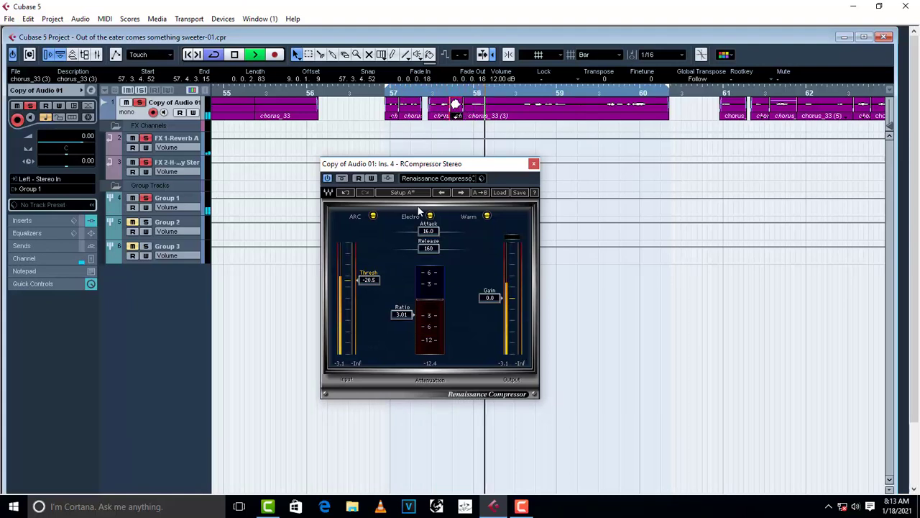
key("space")
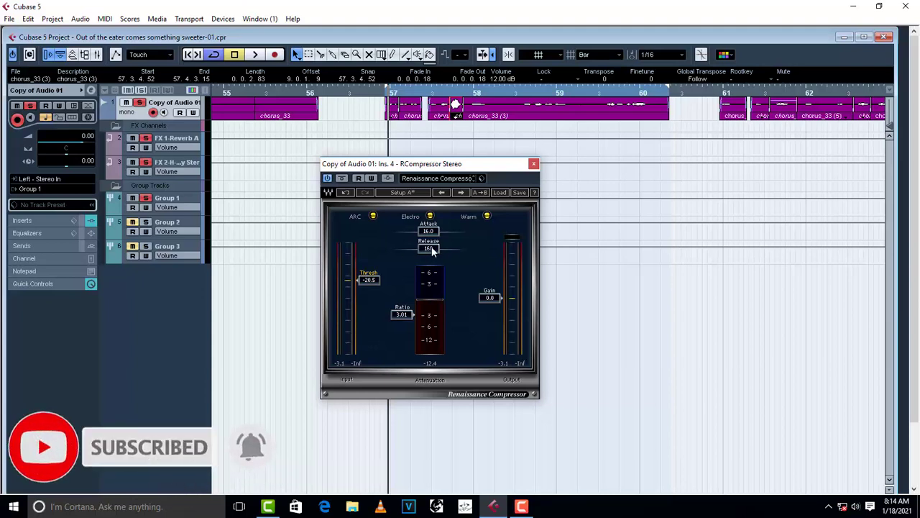
left_click_drag(429, 248, 461, 249)
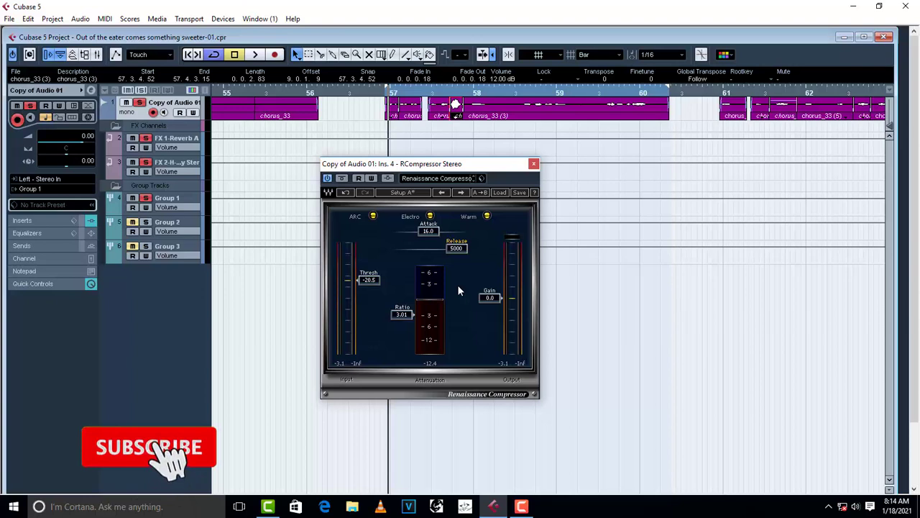
Audition the vocal twice from bar 57 while settling Release at about 1187.
key("space")
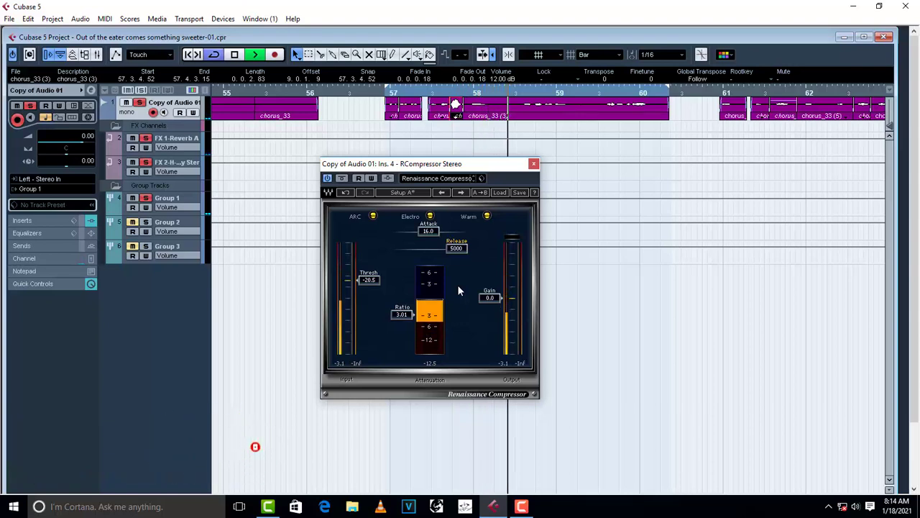
key("space")
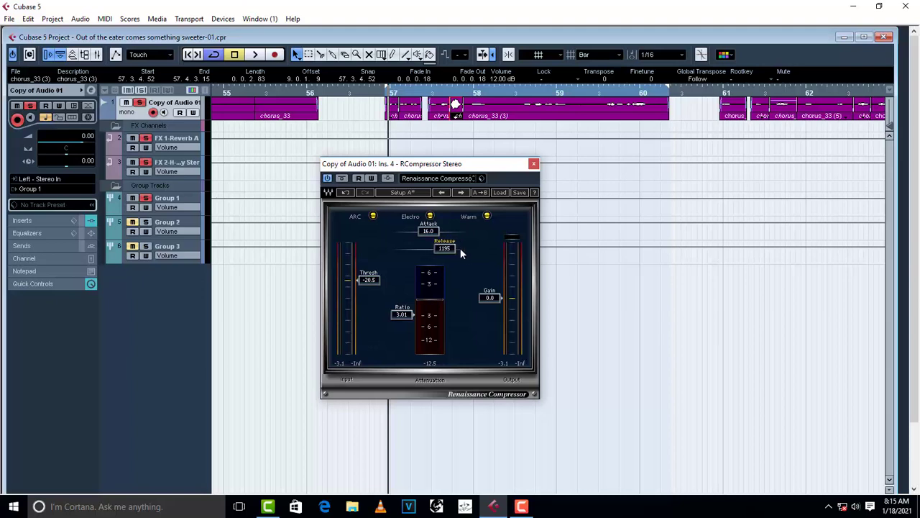
key("space")
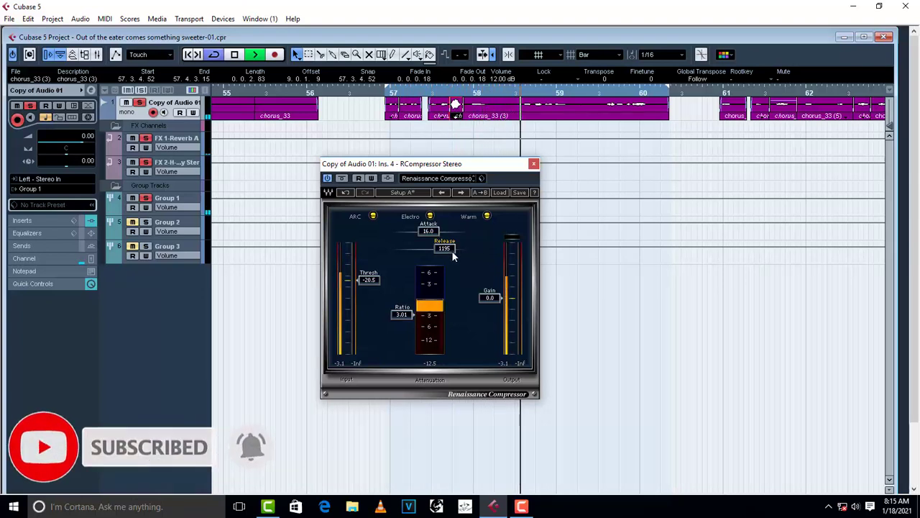
key("space")
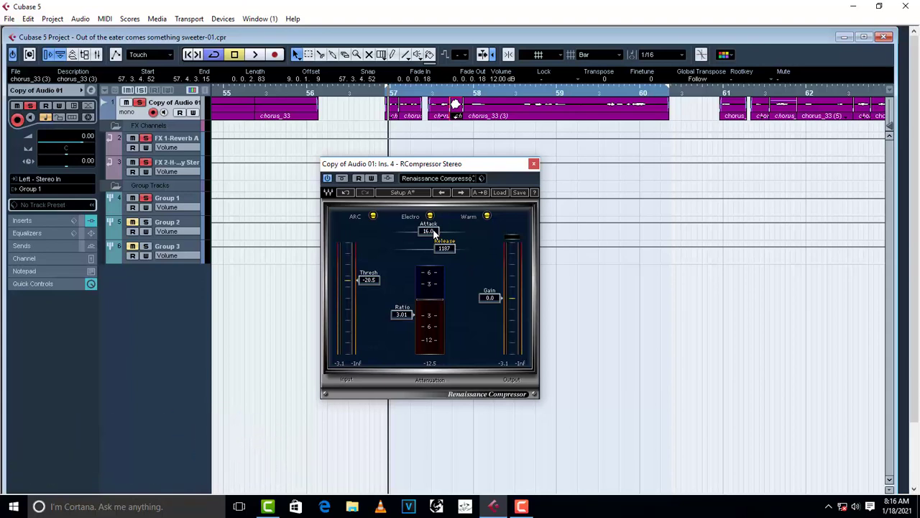
Set Attack to 0.79 and Release to 571 while auditioning the vocal.
key("space")
left_click_drag(432, 231, 404, 232)
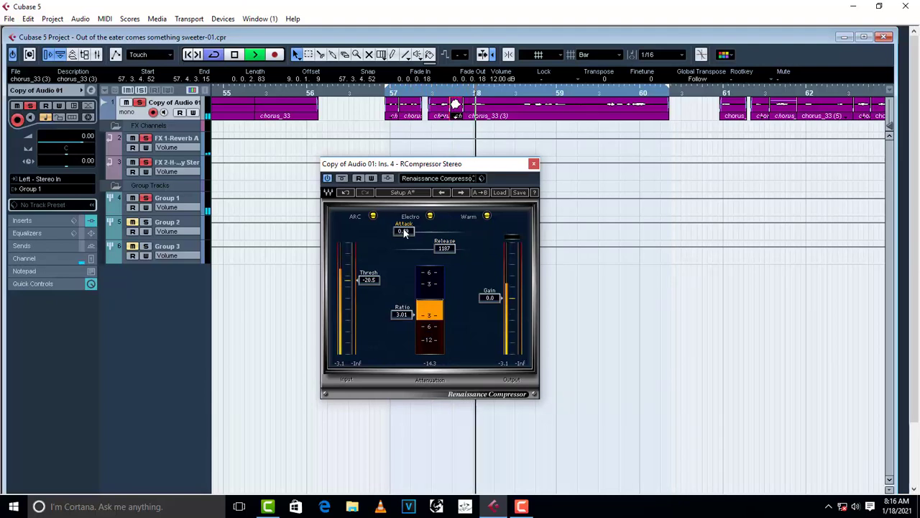
left_click_drag(451, 250, 439, 247)
key("space")
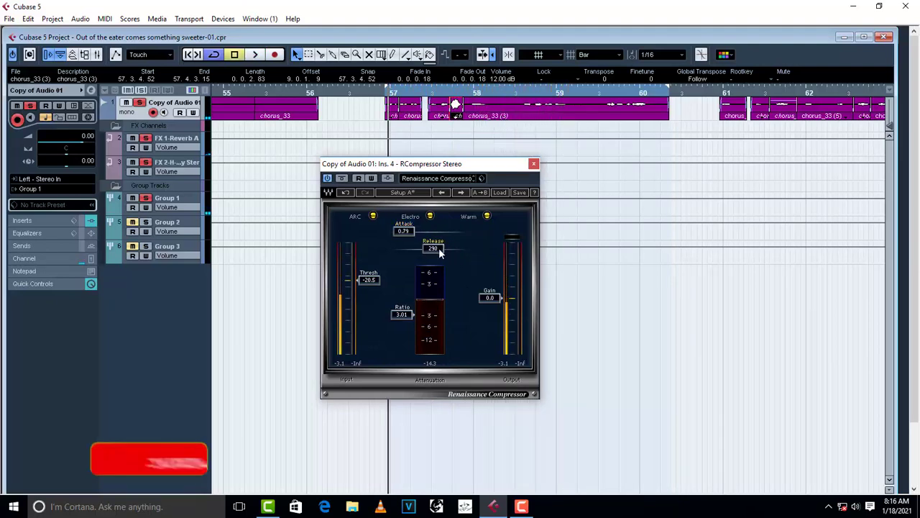
scroll(438, 248, "up", 3)
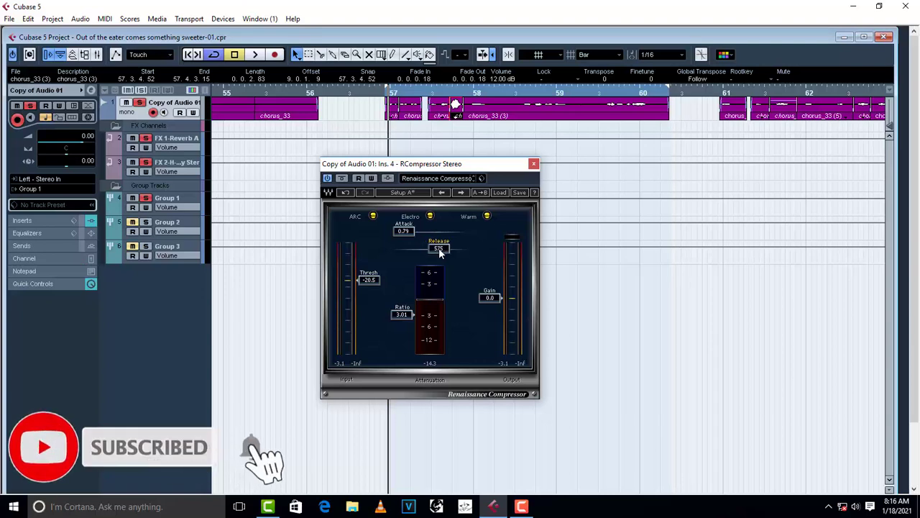
key("space")
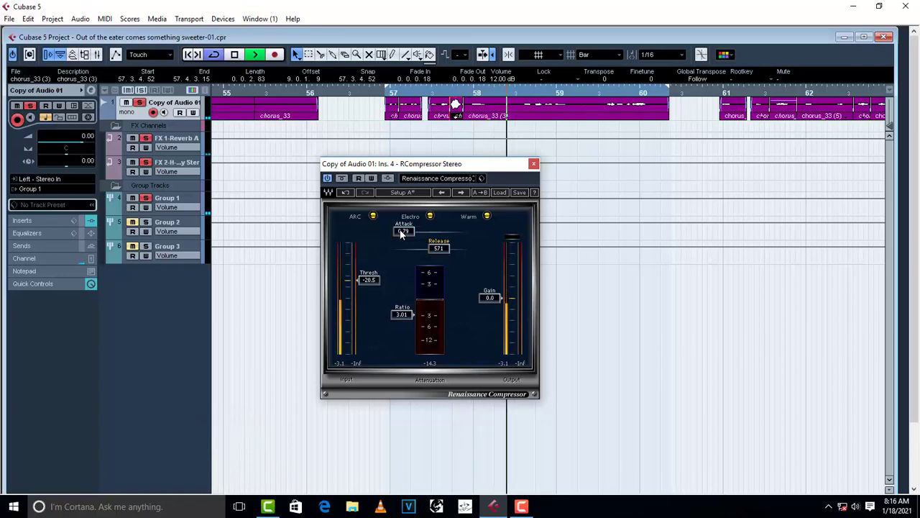
key("space")
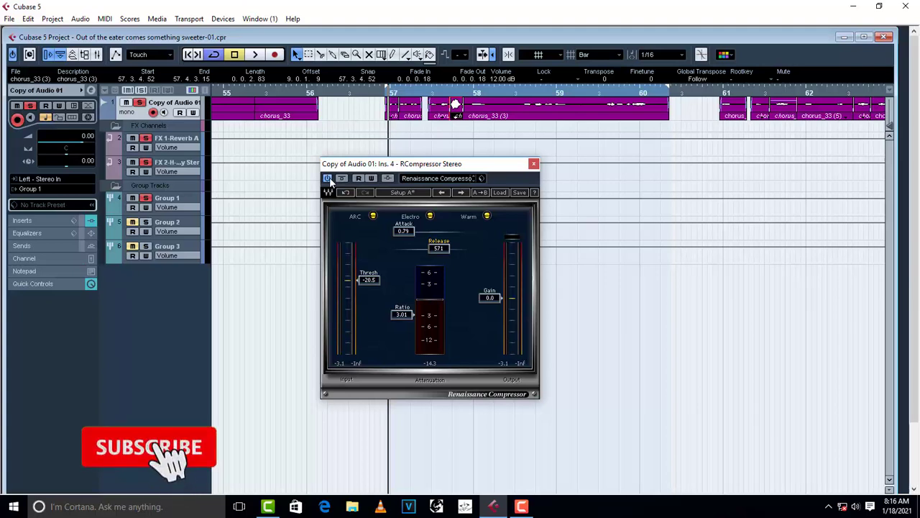
key("space")
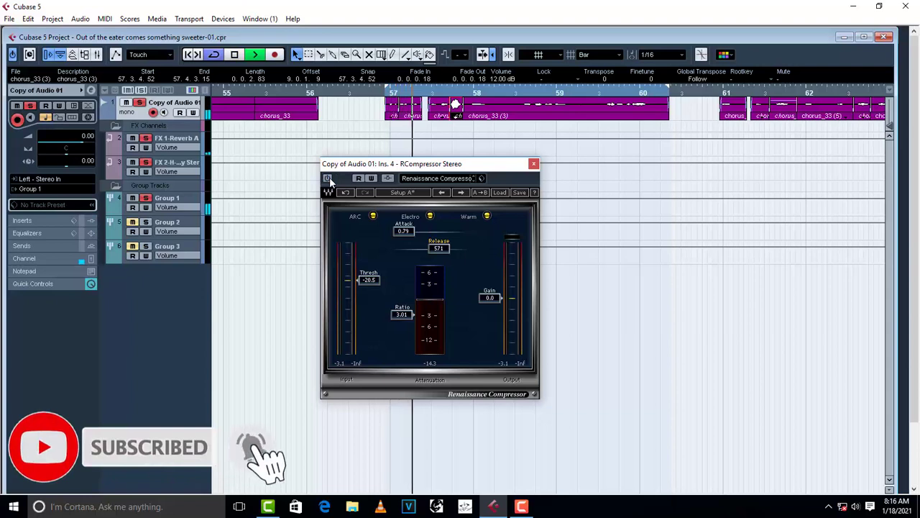
key("space")
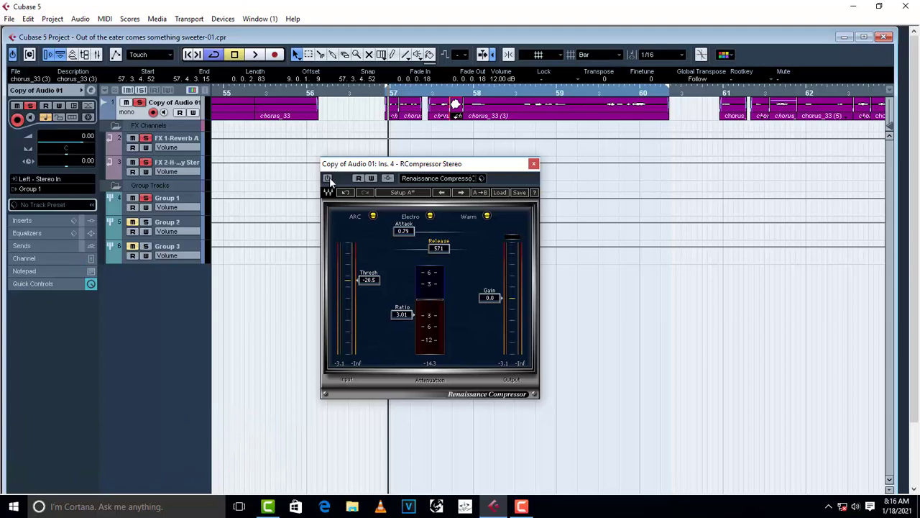
key("space")
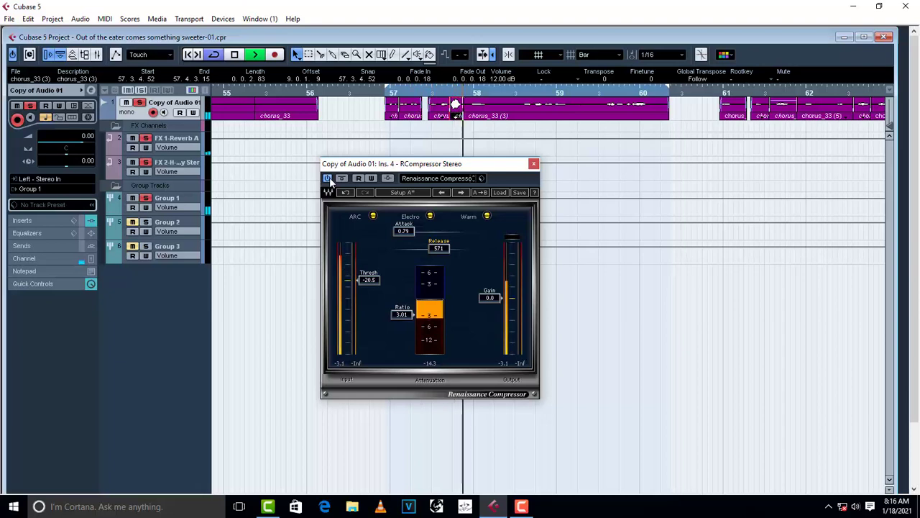
key("space")
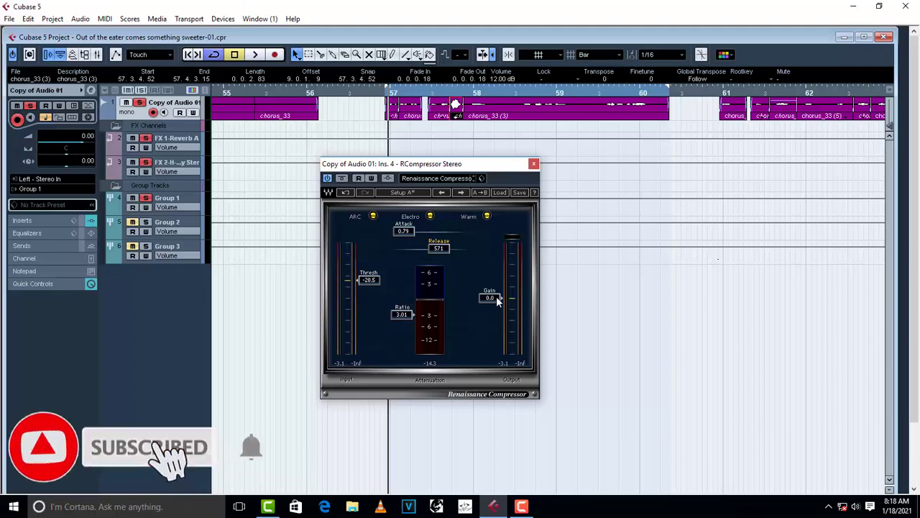
Set the compressor's makeup Gain to 3.0 and audition the vocal.
scroll(496, 296, "up", 2)
scroll(496, 297, "up", 2)
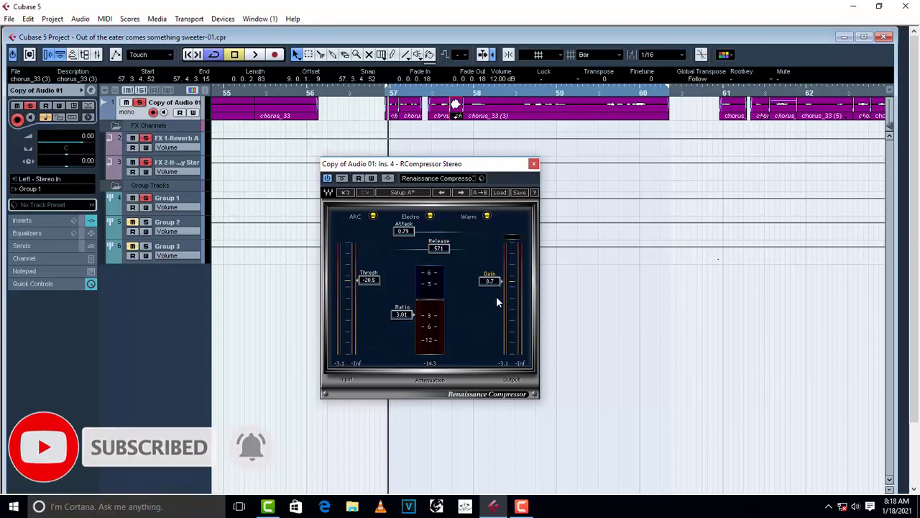
scroll(496, 296, "down", 2)
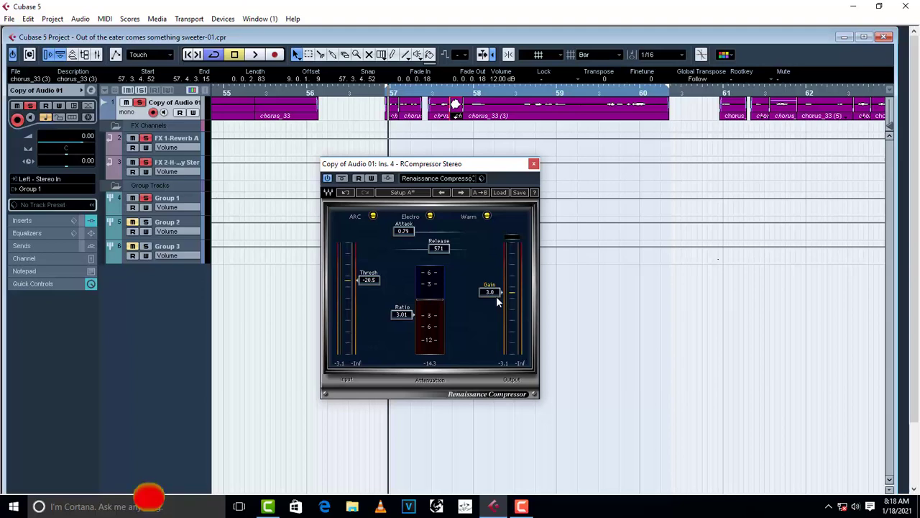
key("space")
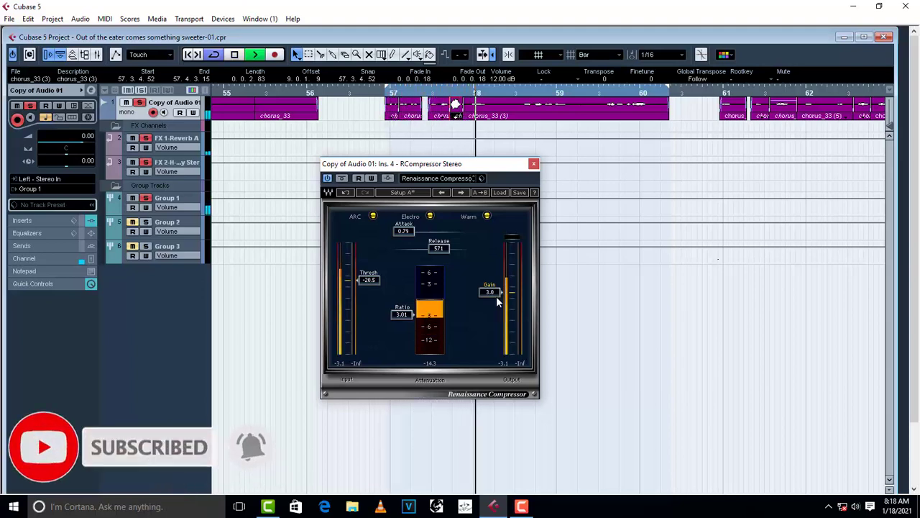
key("space")
key("space")
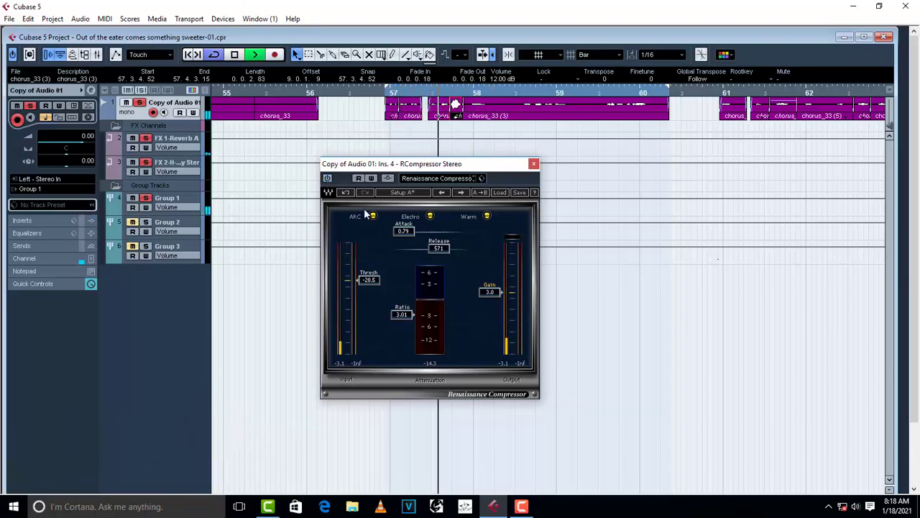
Play the vocal bypassed, then re-enable the RCompressor insert and play it compressed.
key("space")
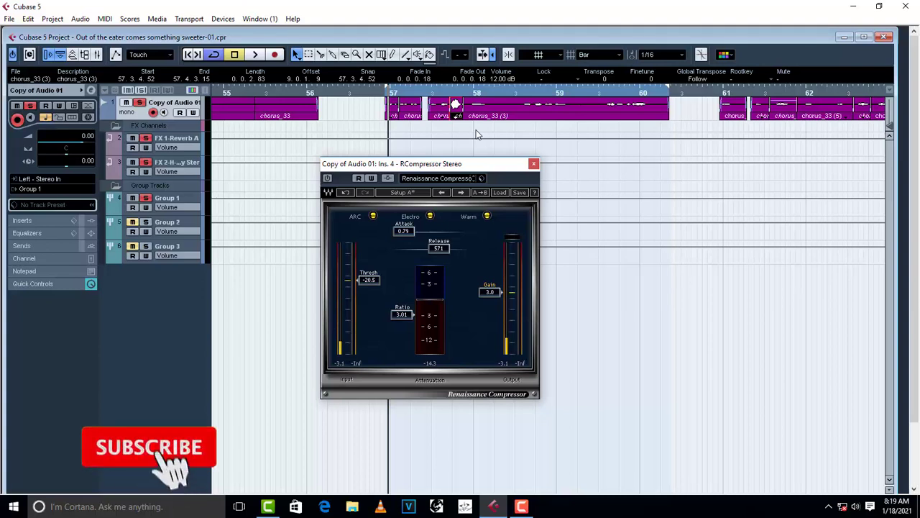
key("space")
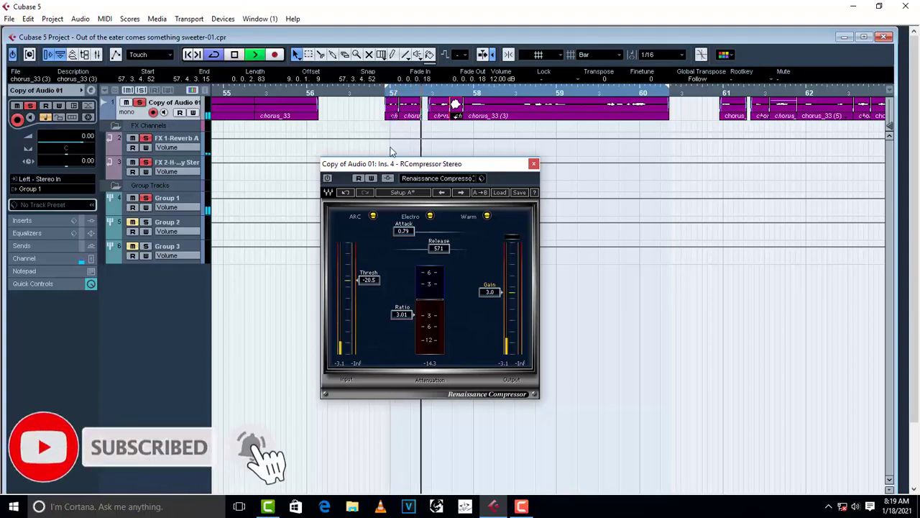
key("space")
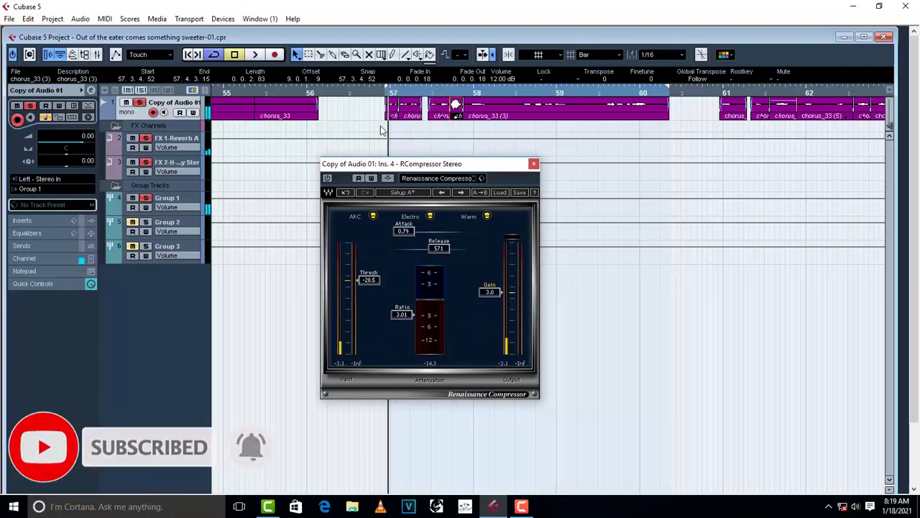
left_click(327, 178)
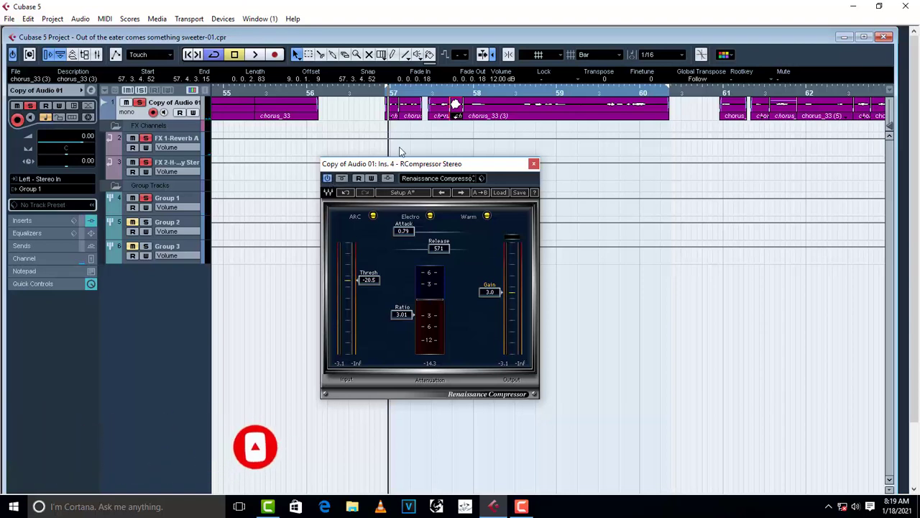
key("space")
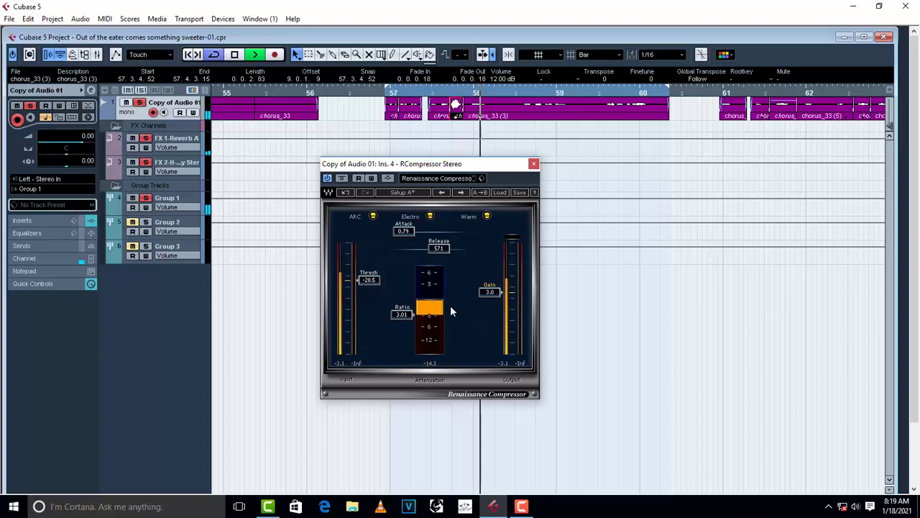
key("space")
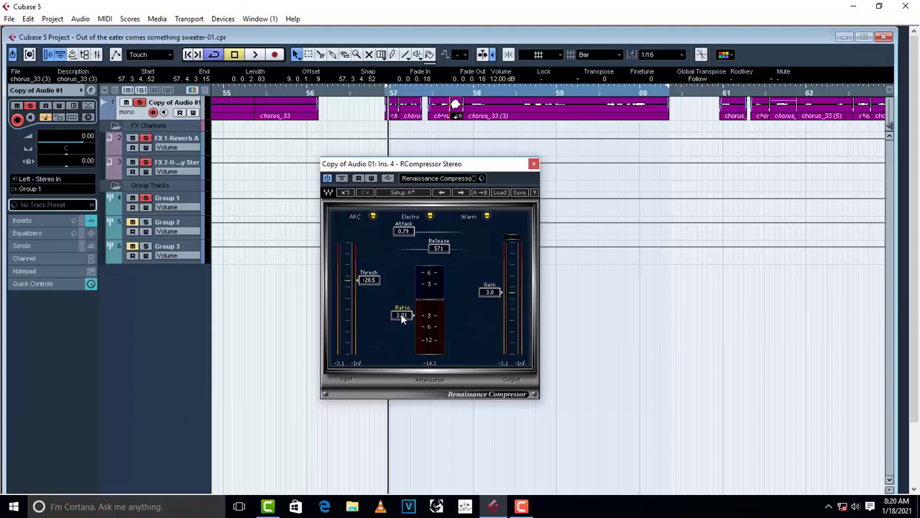
Raise Ratio from 3.01 to 5.29 and audition the heavier compression twice.
left_click_drag(402, 319, 407, 323)
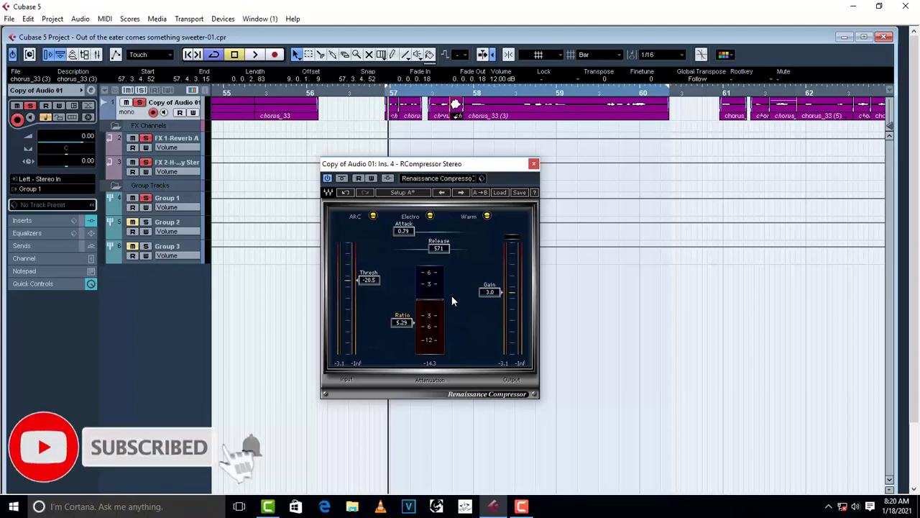
key("space")
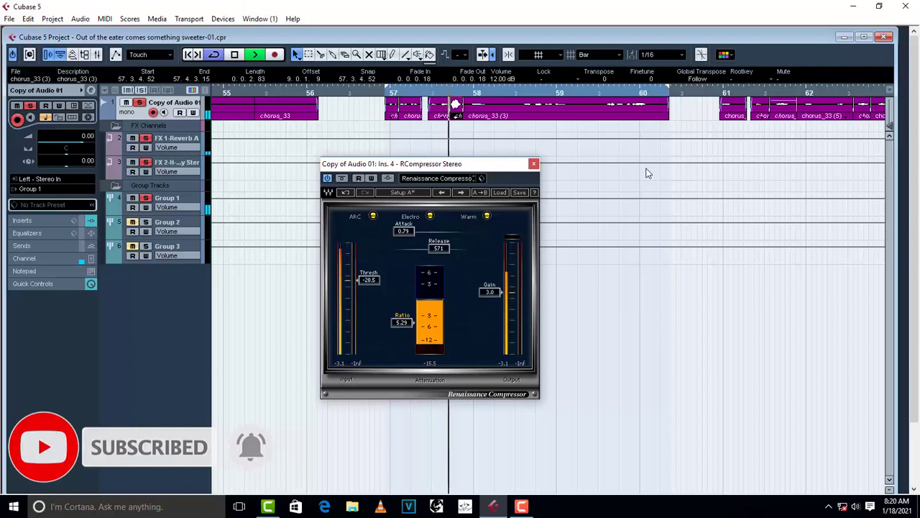
key("space")
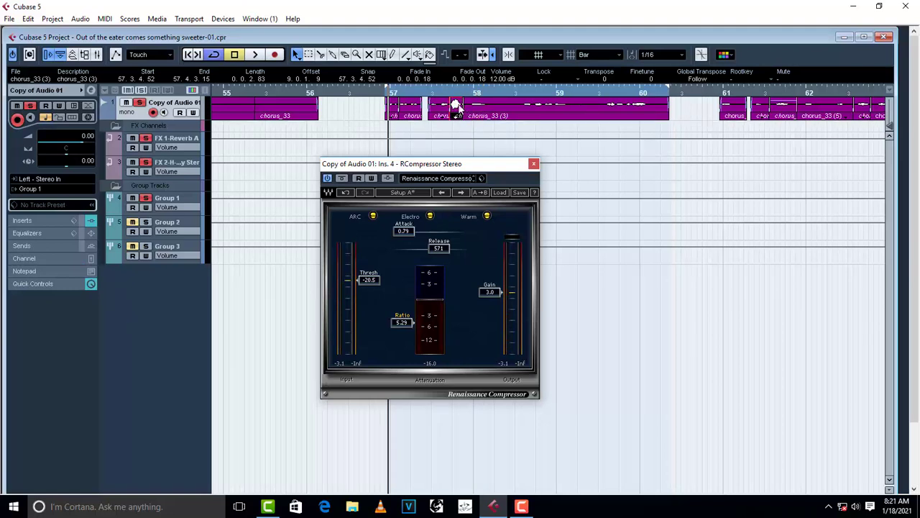
key("space")
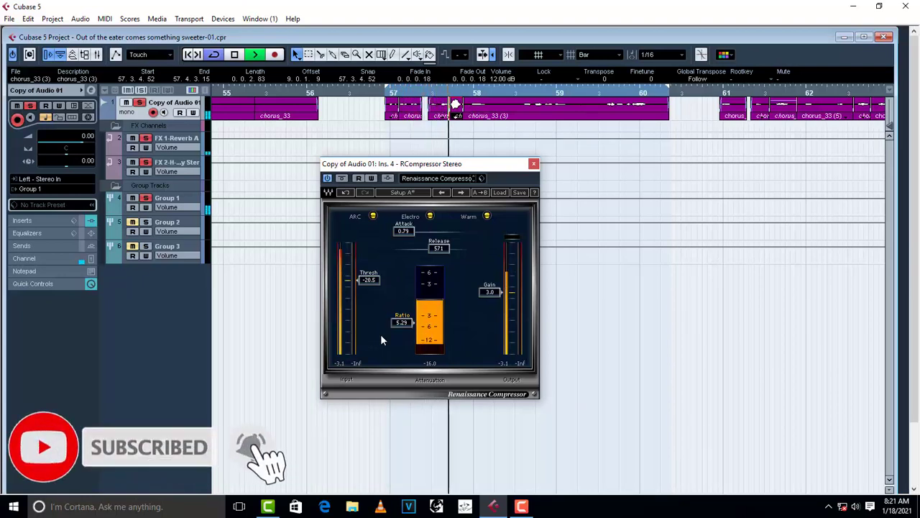
key("space")
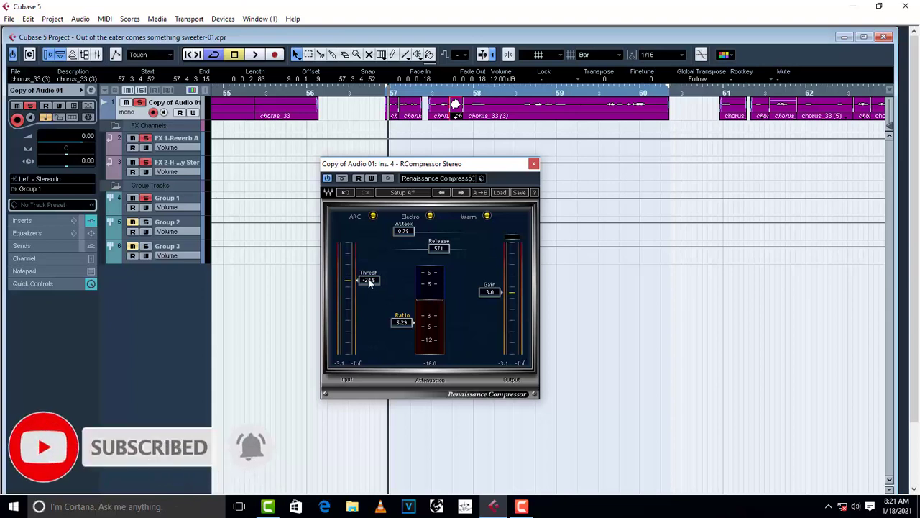
Lower the RCompressor threshold to -33.1 dB and audition the vocal with a brief playback.
left_click_drag(369, 282, 369, 303)
key("space")
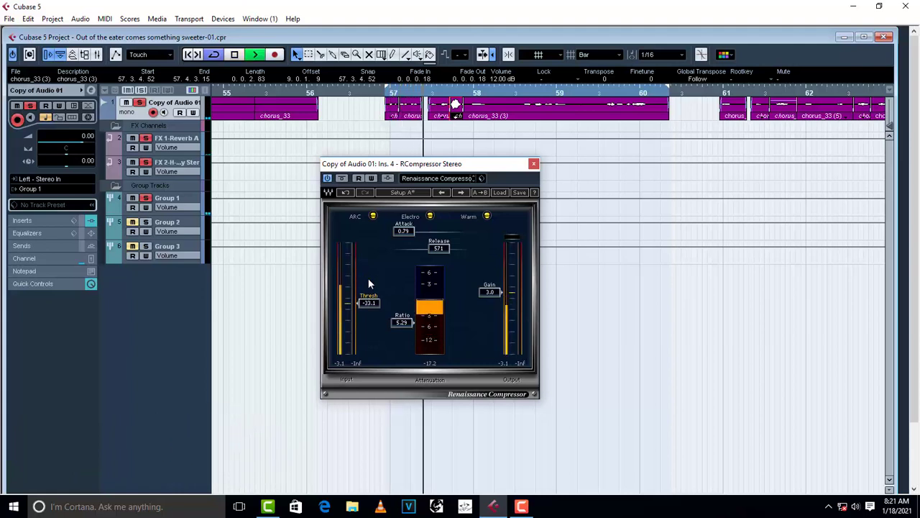
key("space")
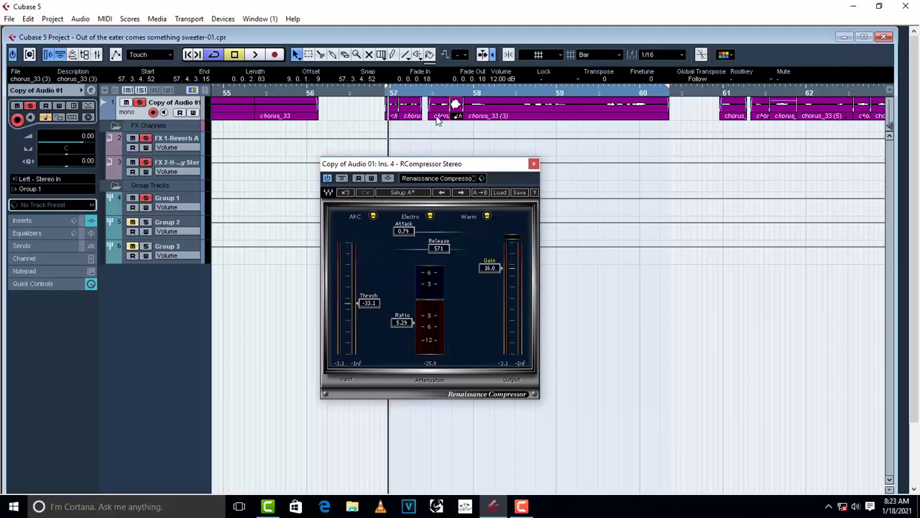
left_click(327, 178)
key("space")
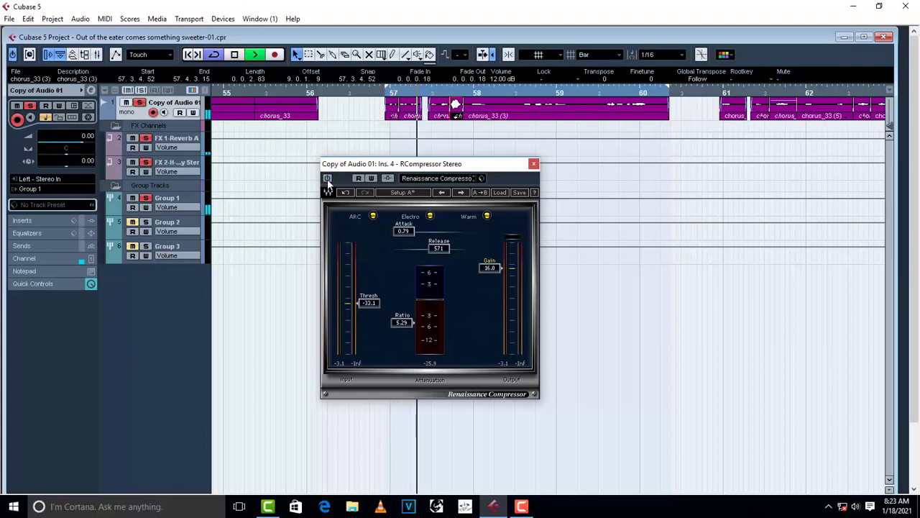
key("space")
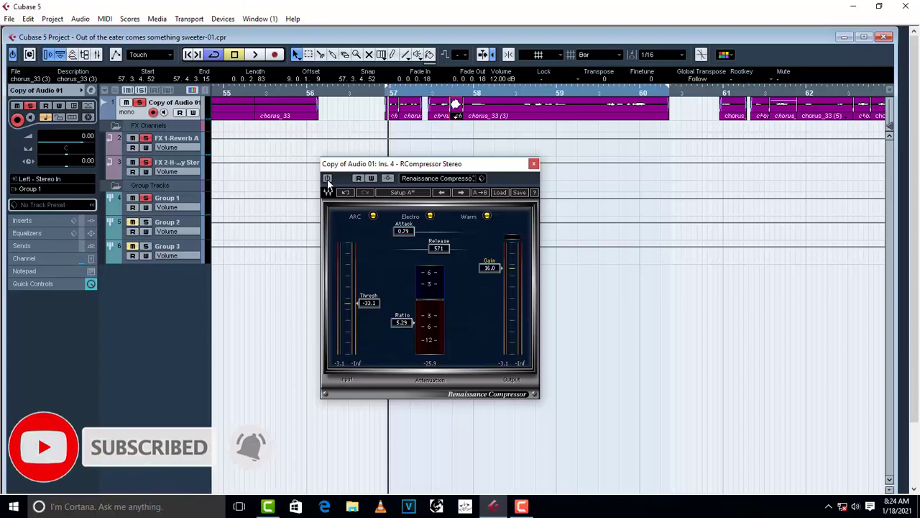
left_click(328, 179)
key("space")
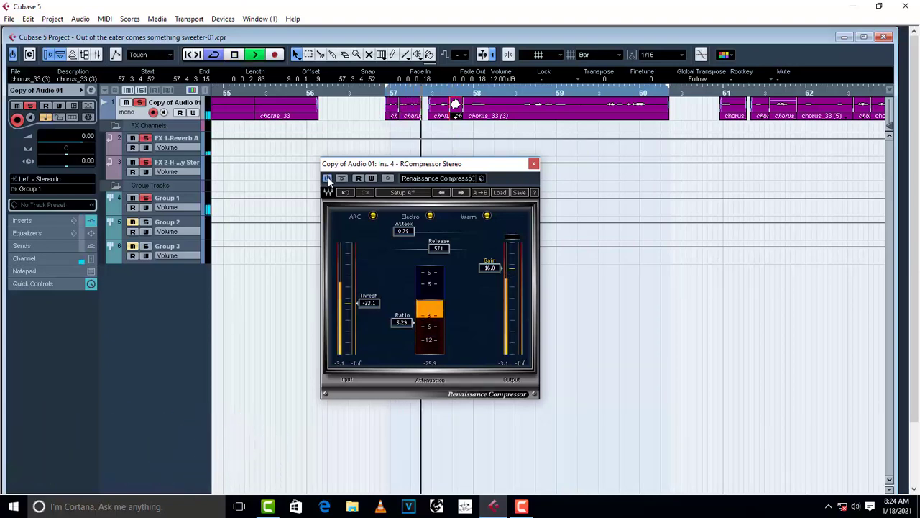
key("space")
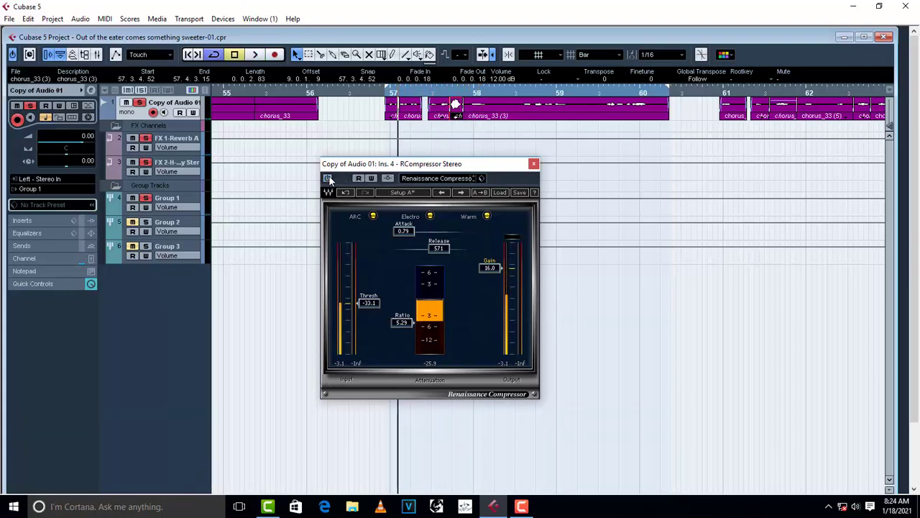